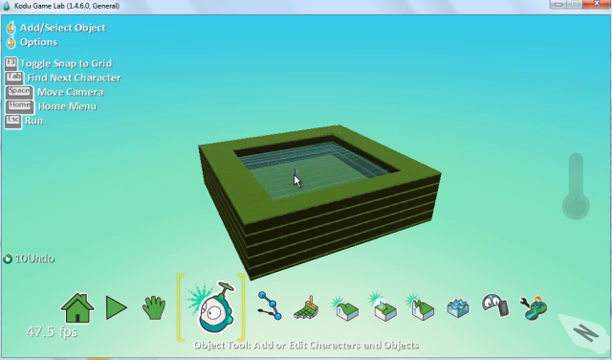
Place a Fish character in the water of the walled pond
click(295, 177)
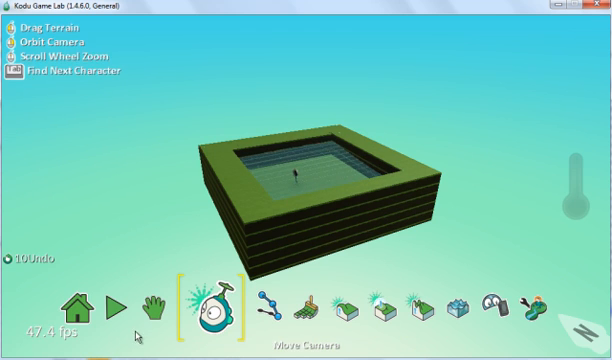
click(165, 318)
click(232, 310)
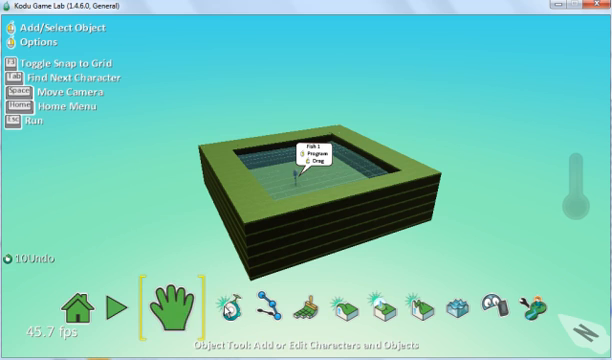
right_click(297, 177)
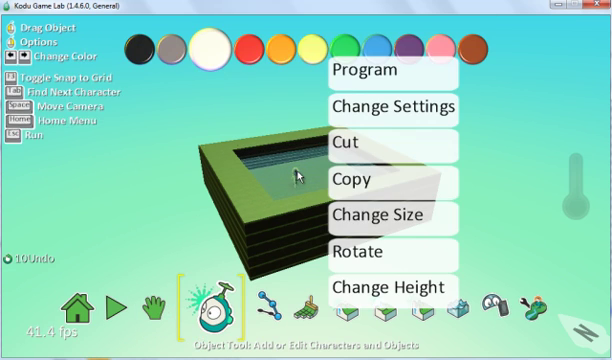
click(369, 77)
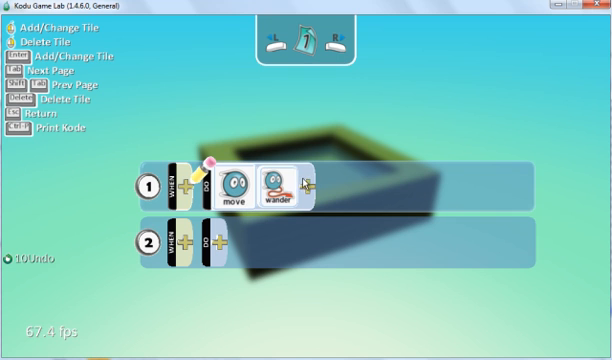
key(Escape)
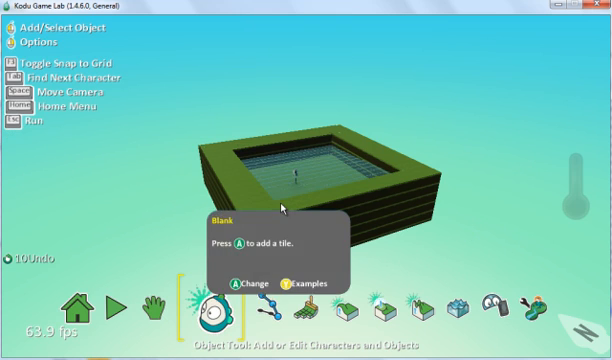
click(130, 315)
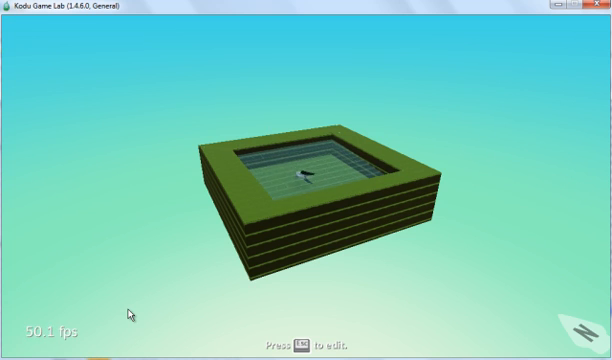
key(Escape)
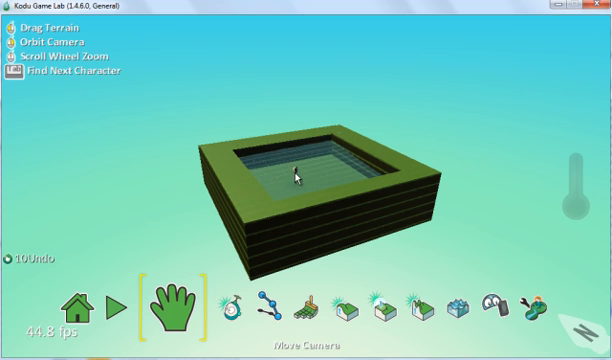
Bring up the fish's program from its options menu with the Object Tool
click(231, 315)
right_click(298, 173)
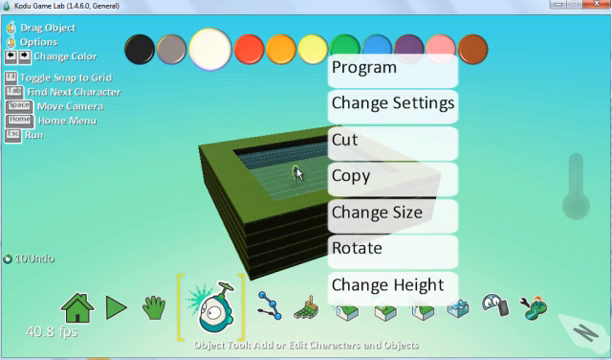
click(369, 85)
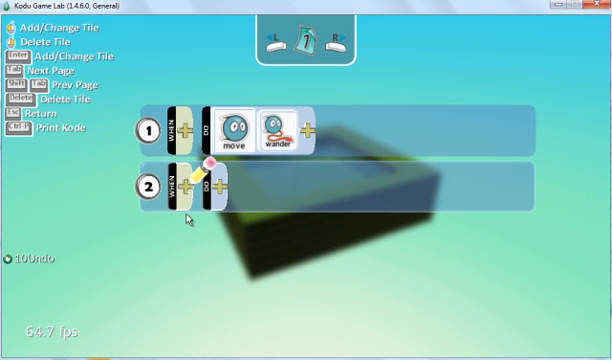
Build rule 2 as WHEN timer 5 seconds DO switch page
click(183, 188)
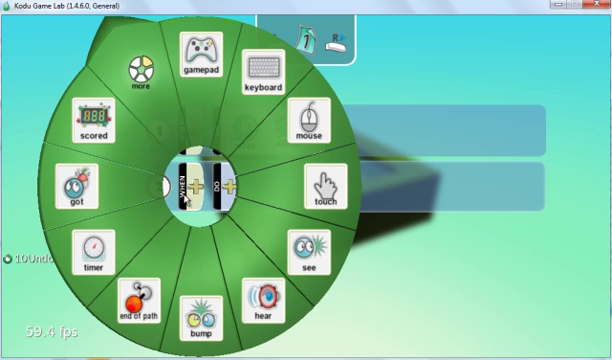
click(110, 270)
click(227, 185)
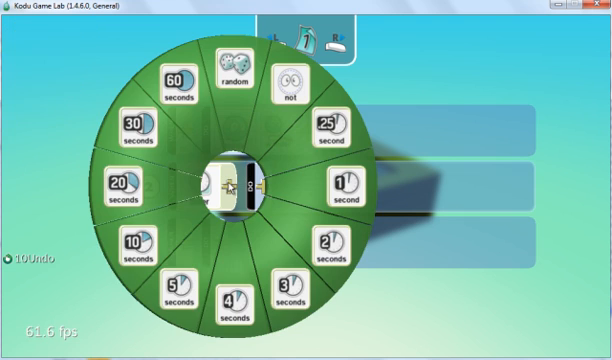
click(188, 300)
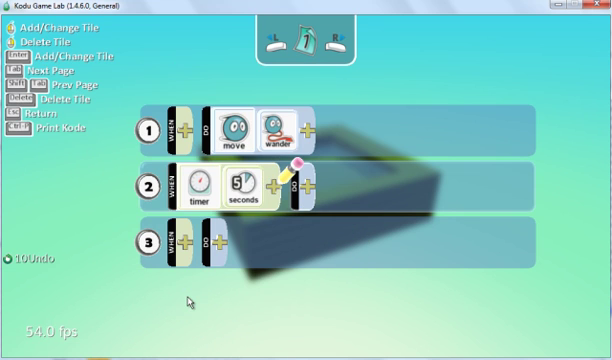
click(308, 190)
click(362, 282)
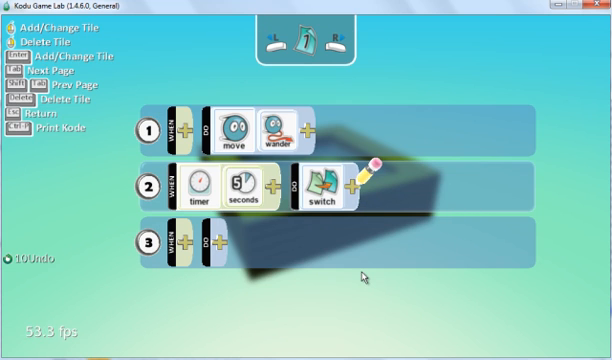
Set rule 2's switch action to target page 2
click(354, 188)
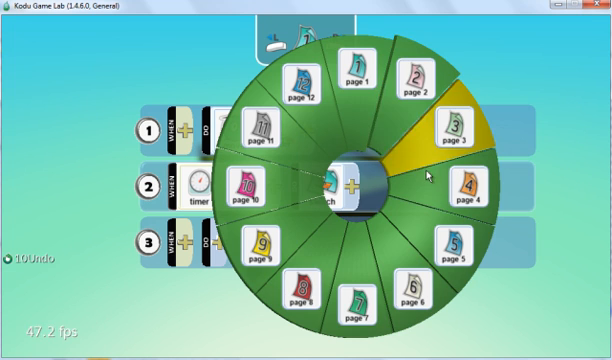
click(395, 122)
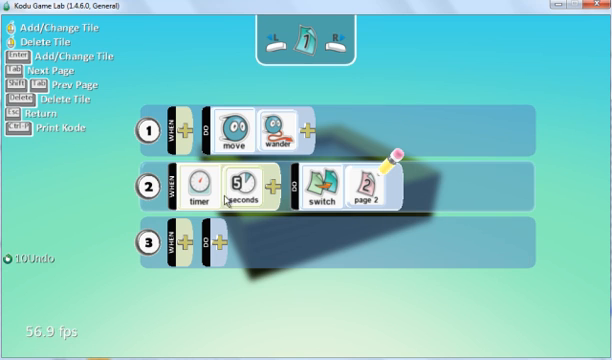
click(311, 48)
On page 2, remove rule 1's old timer condition and move quickly tiles
click(311, 48)
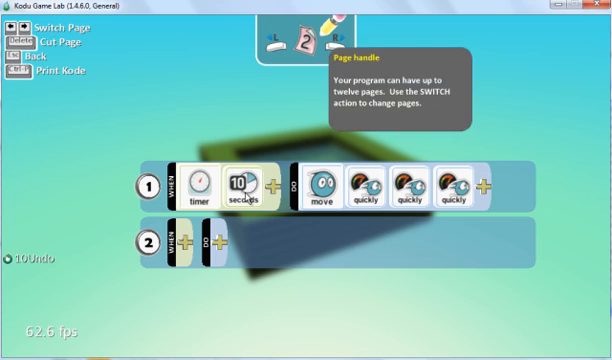
key(Delete)
key(Delete)
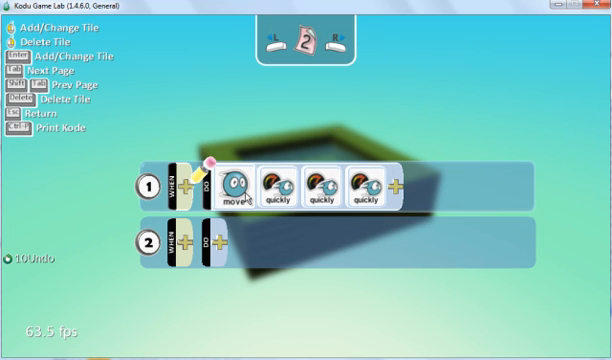
click(246, 196)
click(240, 201)
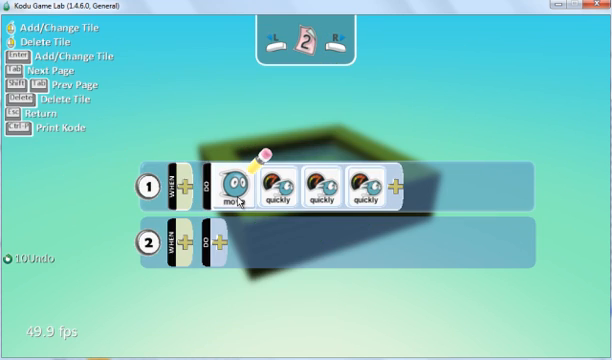
key(Delete)
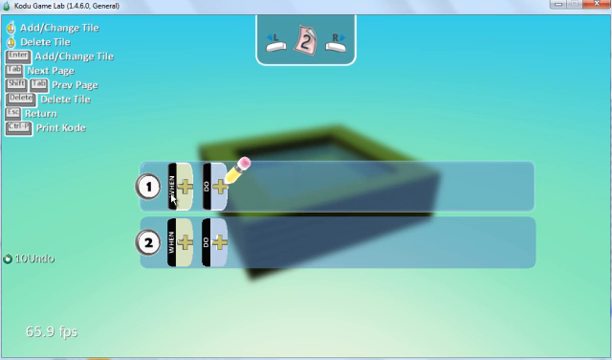
Rebuild rule 1 as DO move wander with three quickly modifiers, then leave the editor
click(221, 188)
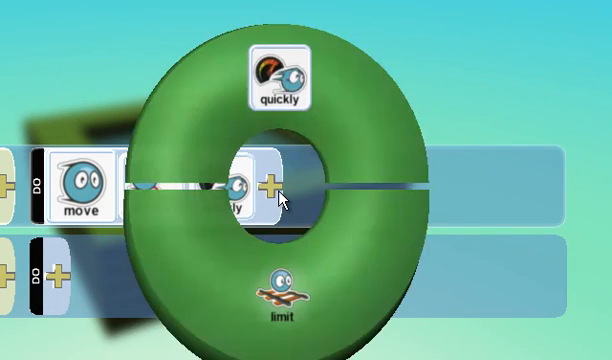
click(297, 40)
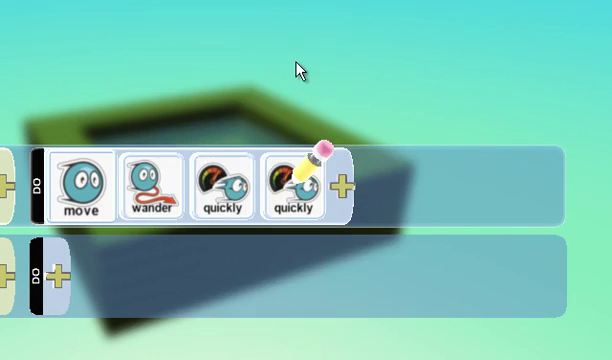
click(341, 188)
click(343, 112)
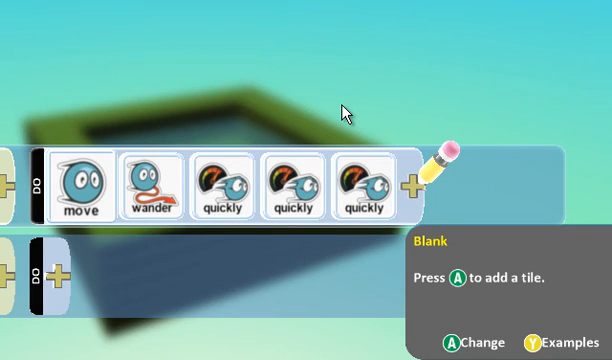
key(Escape)
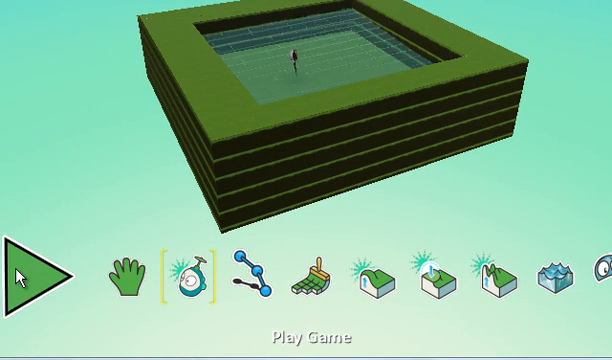
Play the world to watch the fish switch pages, then stop back to editing
click(18, 278)
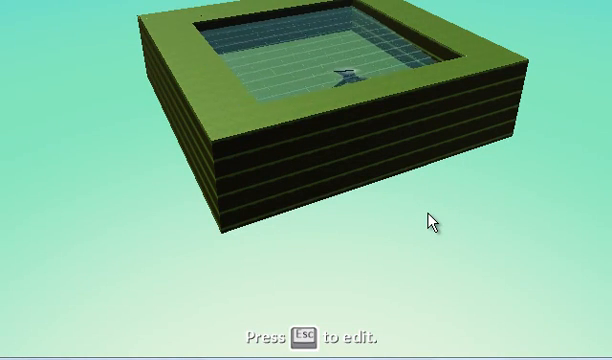
key(Escape)
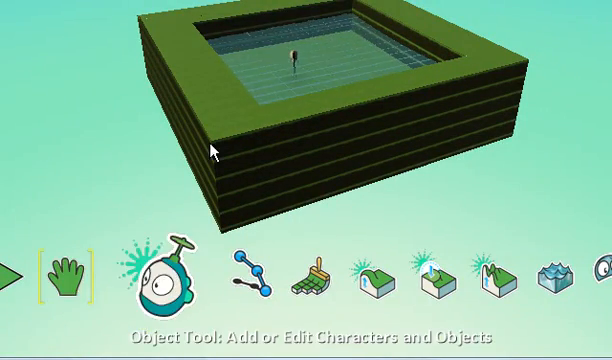
Reopen the fish's program and move to page 2 to check the triple-quickly wander rule
click(190, 280)
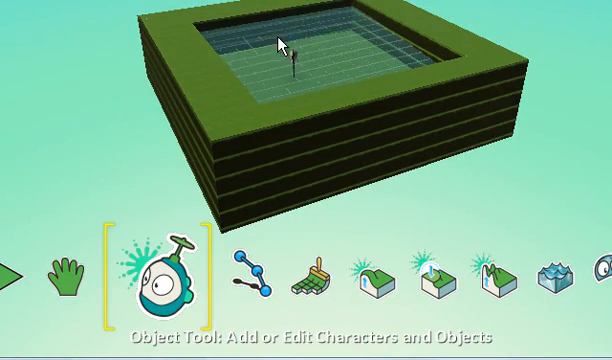
right_click(295, 62)
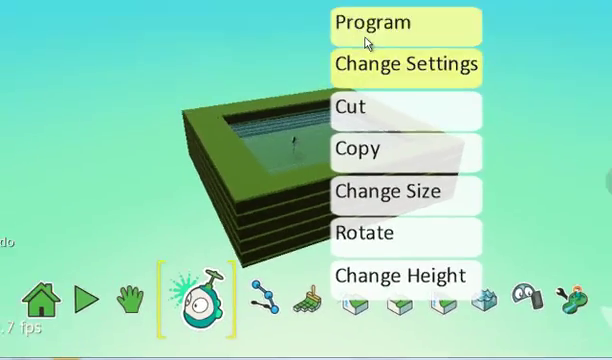
click(366, 41)
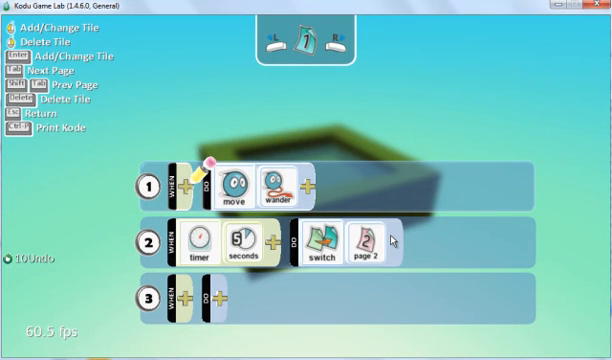
key(Tab)
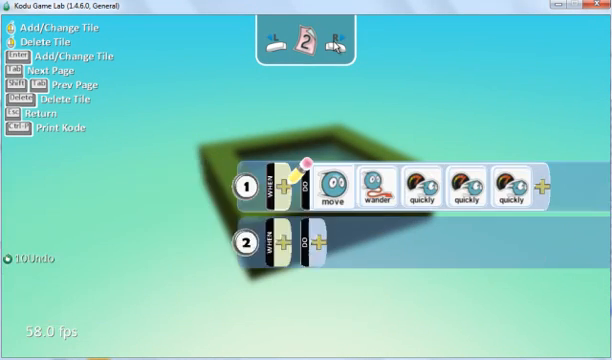